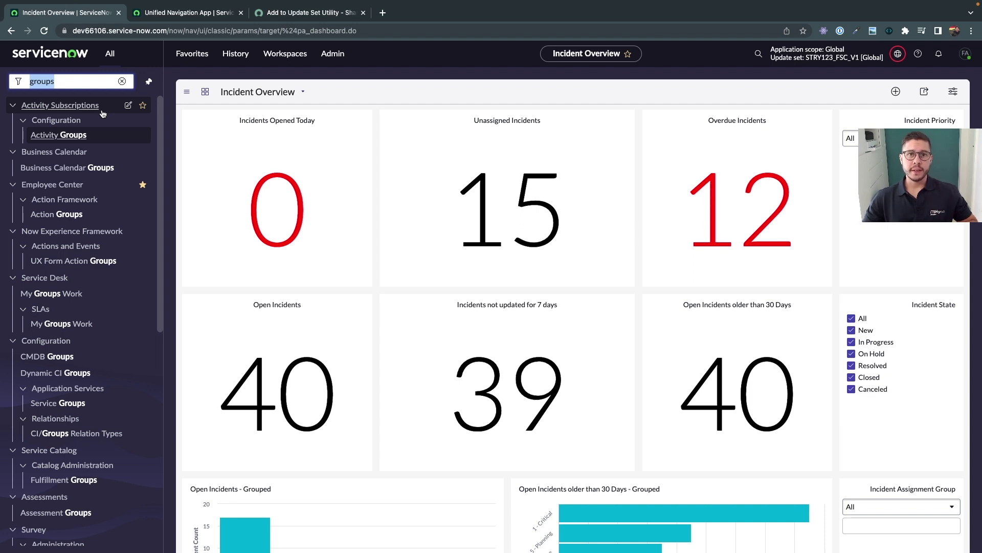
# Step: Scroll the 'groups' navigator results down to System Security's Users and Groups modules
pyautogui.scroll(-8, 127, 297)
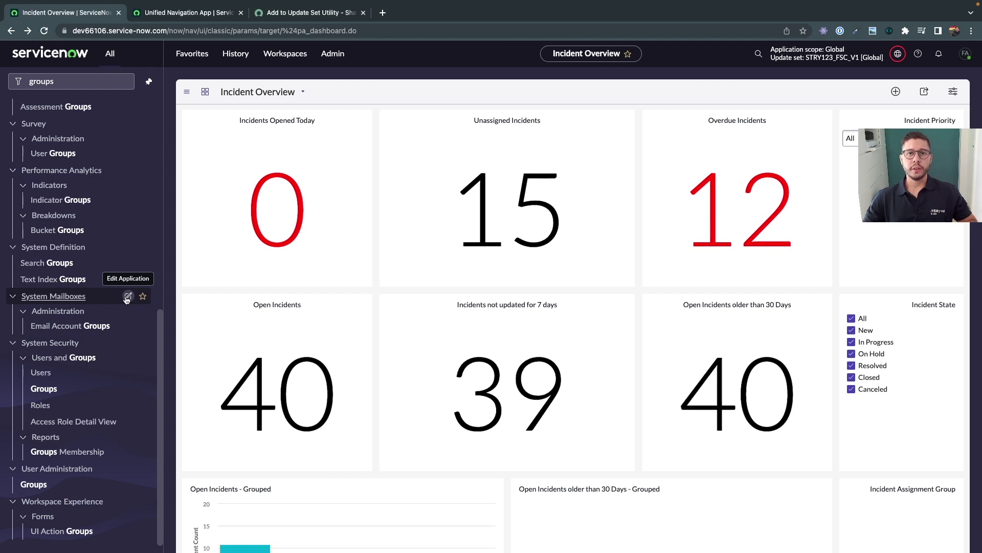
# Step: Open the Analytics Settings Managers group from System Security > Groups and export it as XML (This Record)
pyautogui.click(44, 389)
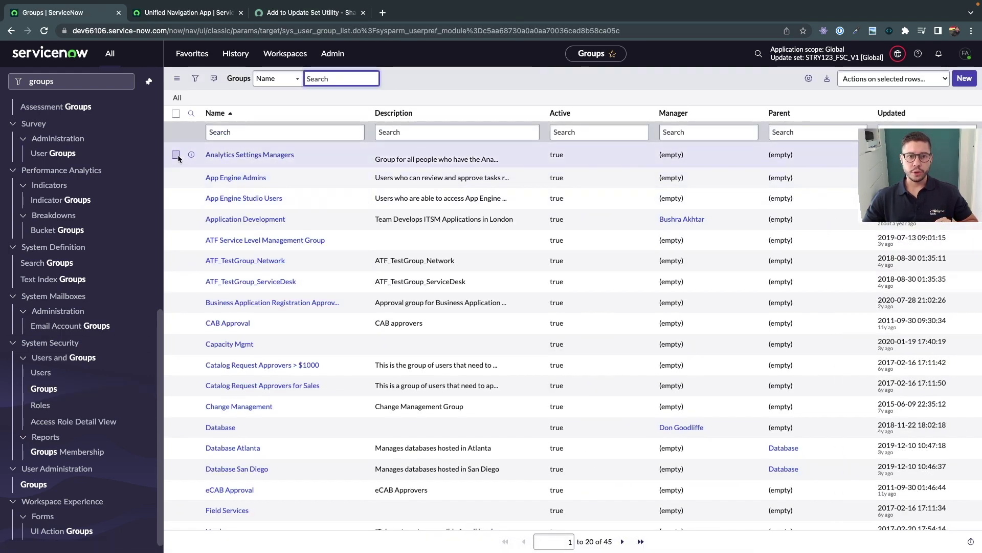
pyautogui.click(254, 155)
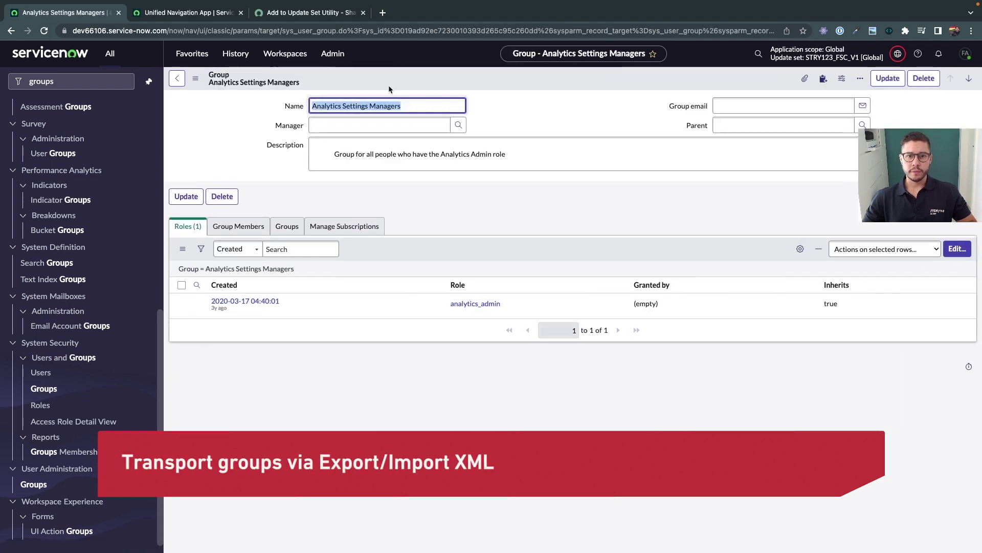
pyautogui.rightClick(391, 84)
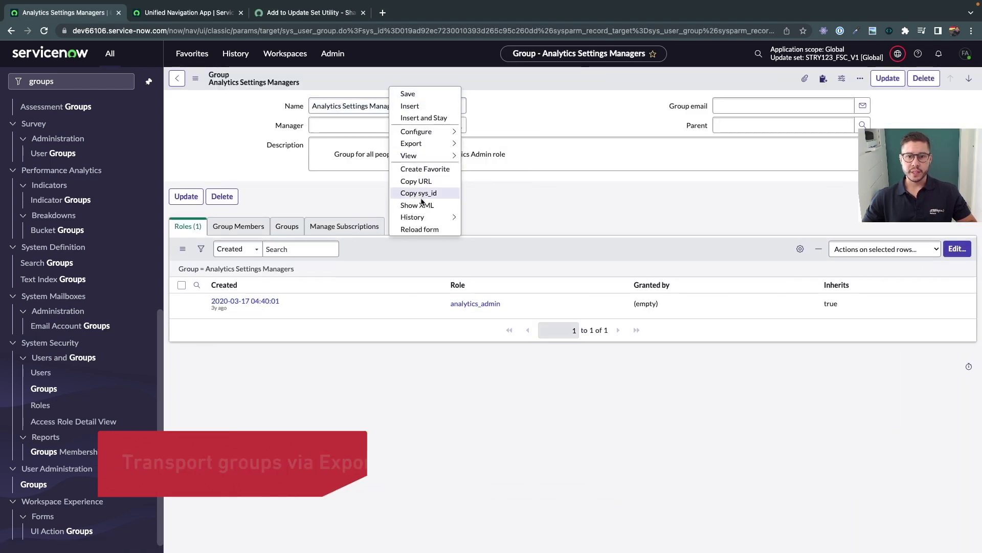
pyautogui.moveTo(427, 142)
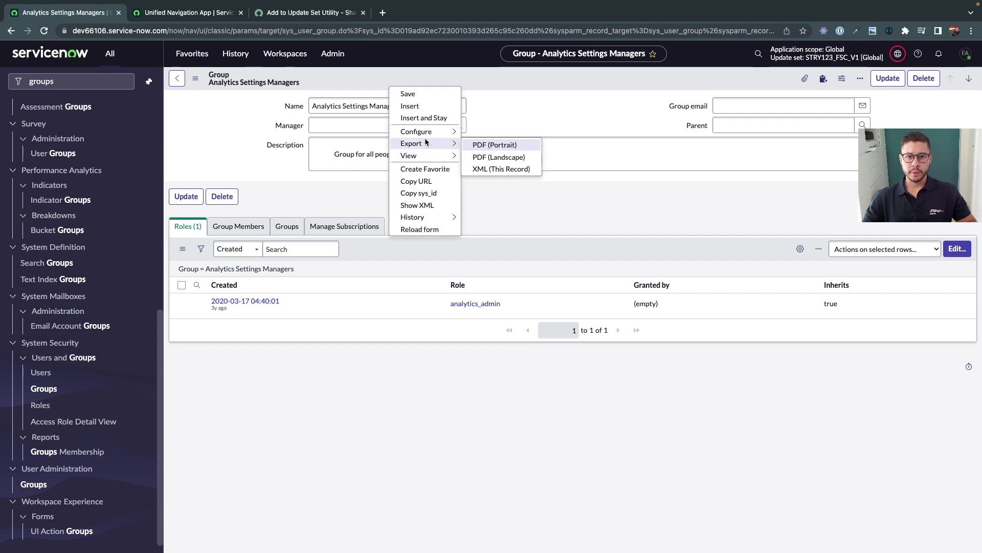
pyautogui.click(500, 169)
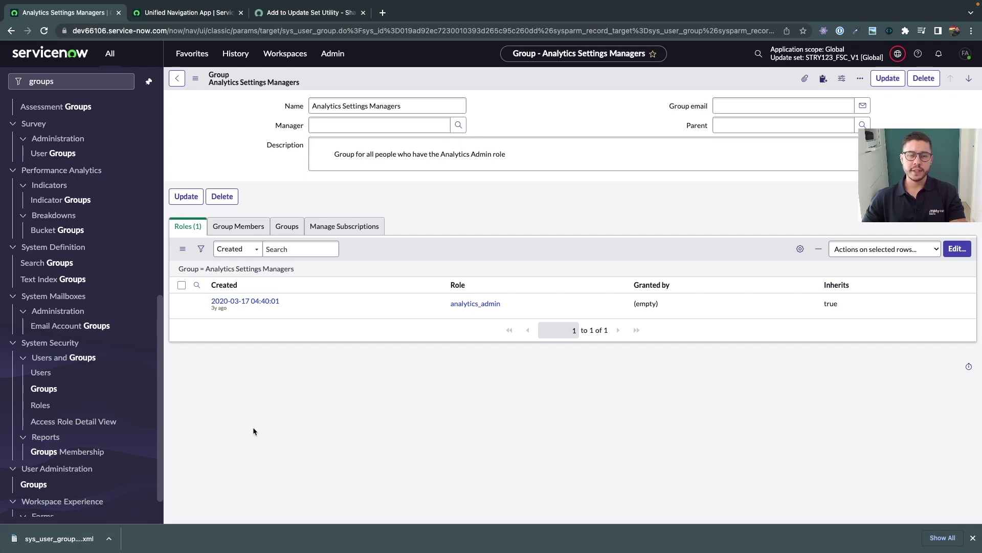
# Step: Go back to the Groups list, view its Import XML page, then return to the 45 groups
pyautogui.click(177, 79)
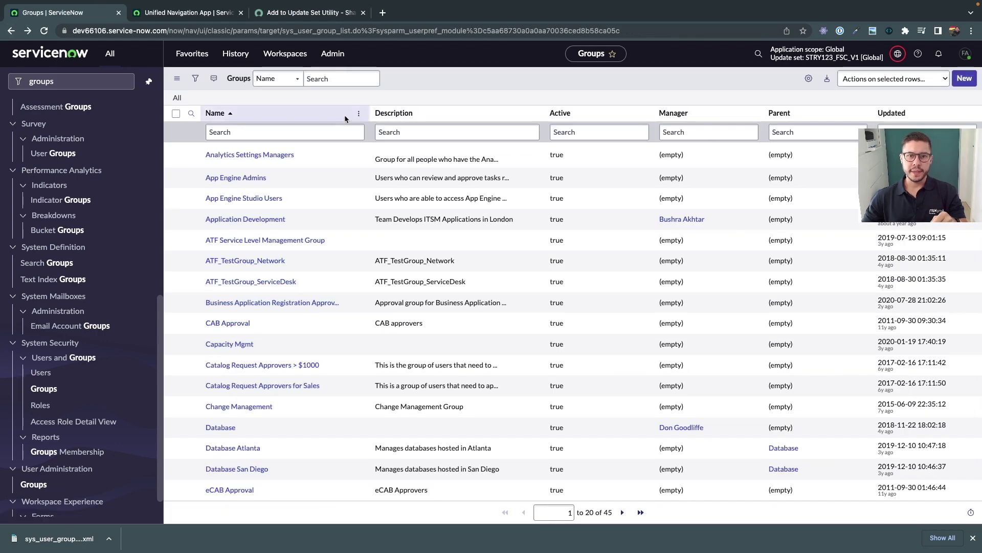
pyautogui.rightClick(344, 119)
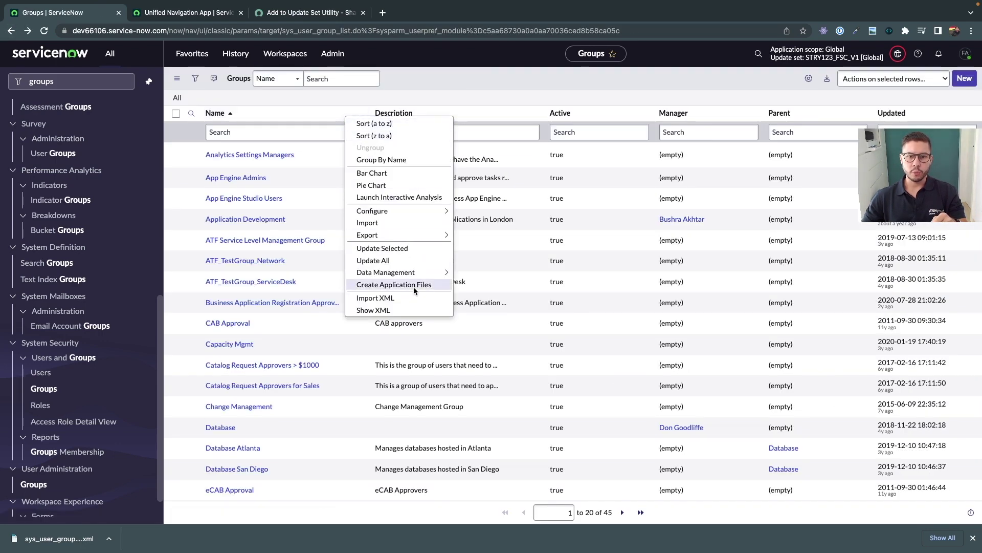
pyautogui.click(410, 300)
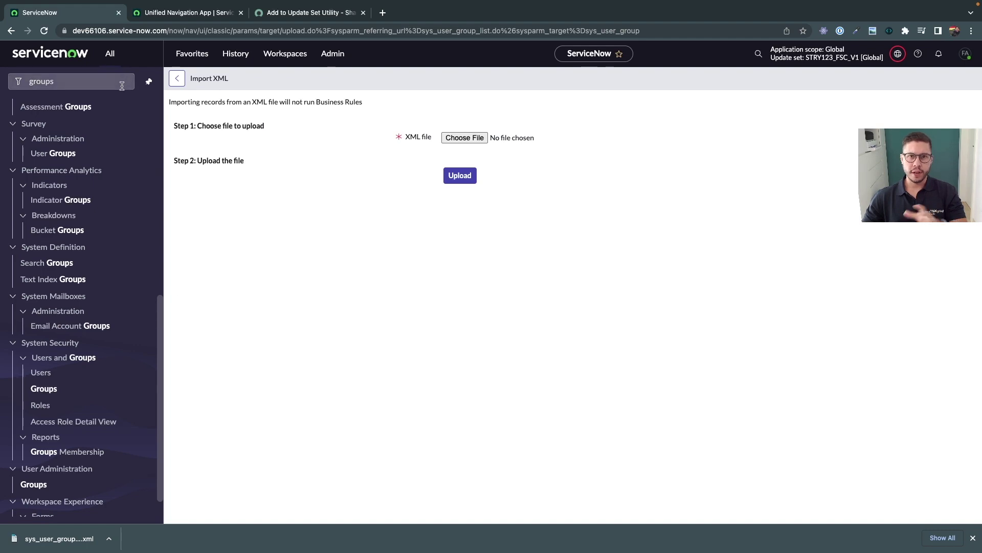
pyautogui.click(12, 31)
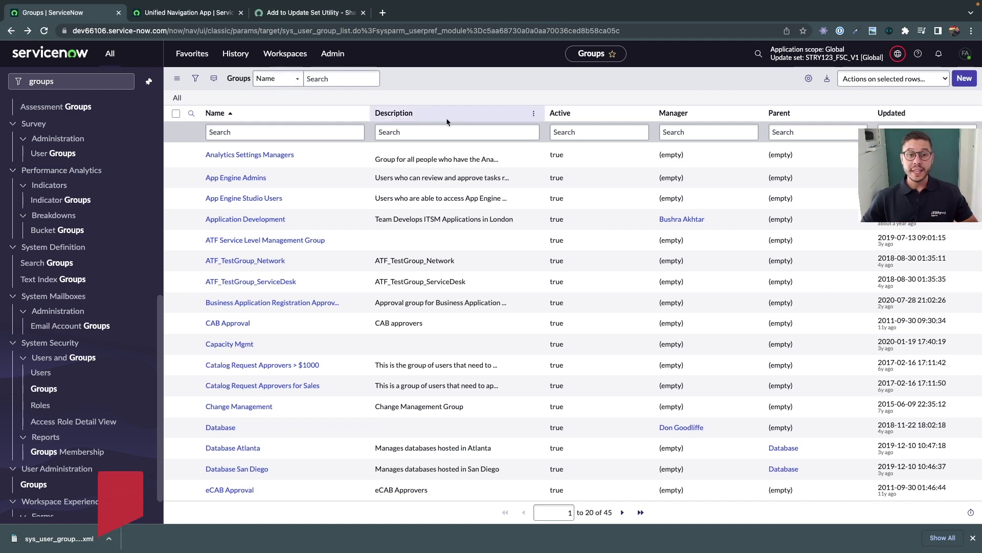
# Step: Search the Groups Name column for 'App', then bring up the GlideUpdateManager2 background script tab
pyautogui.click(279, 125)
pyautogui.write('App')
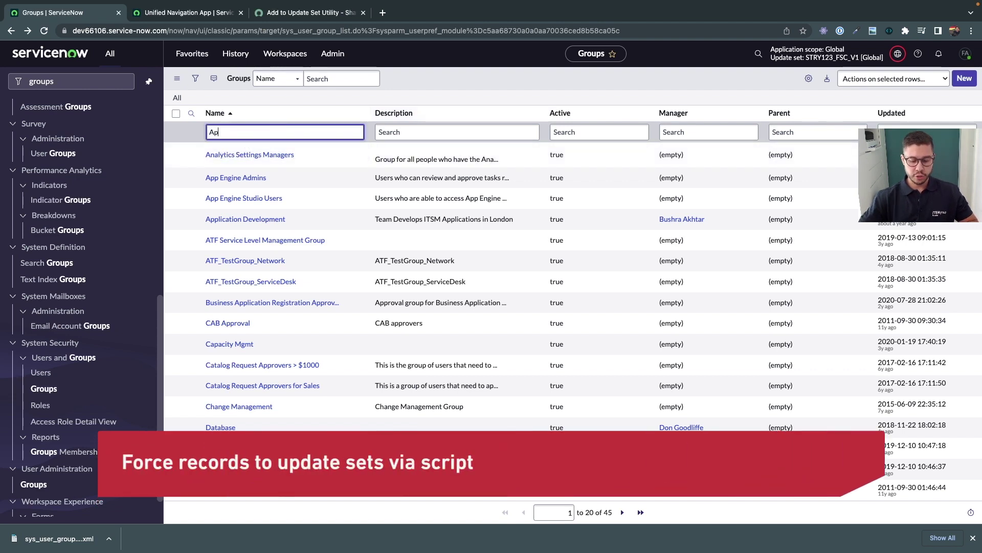
pyautogui.press('Return')
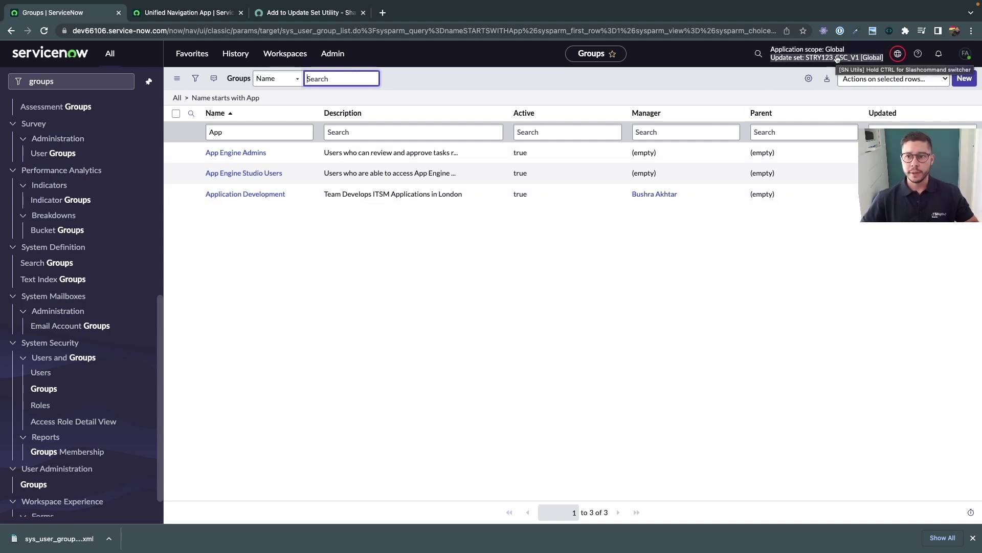
pyautogui.click(189, 12)
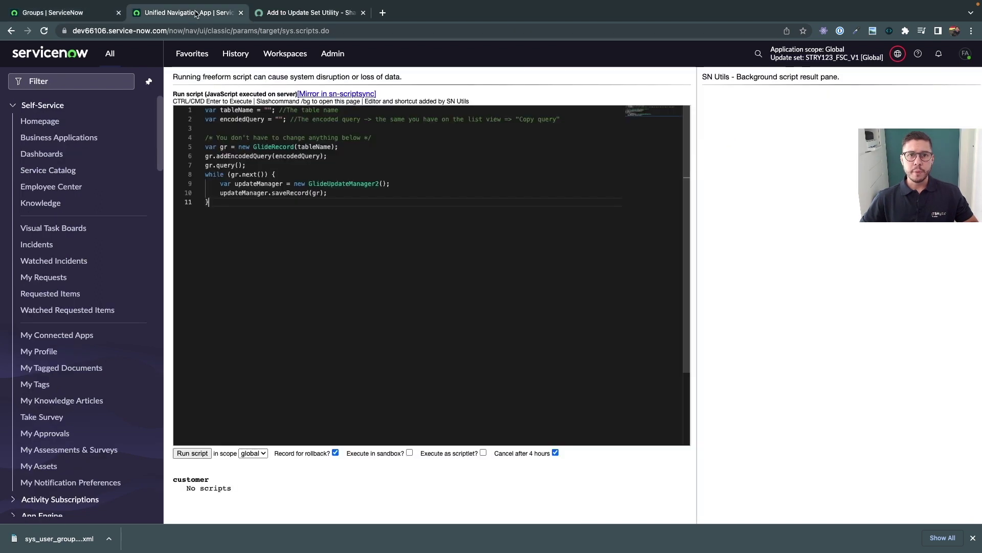
# Step: Walk through the script, highlighting GlideUpdateManager2 and the saveRecord line, then return to the App-filtered Groups
pyautogui.click(278, 118)
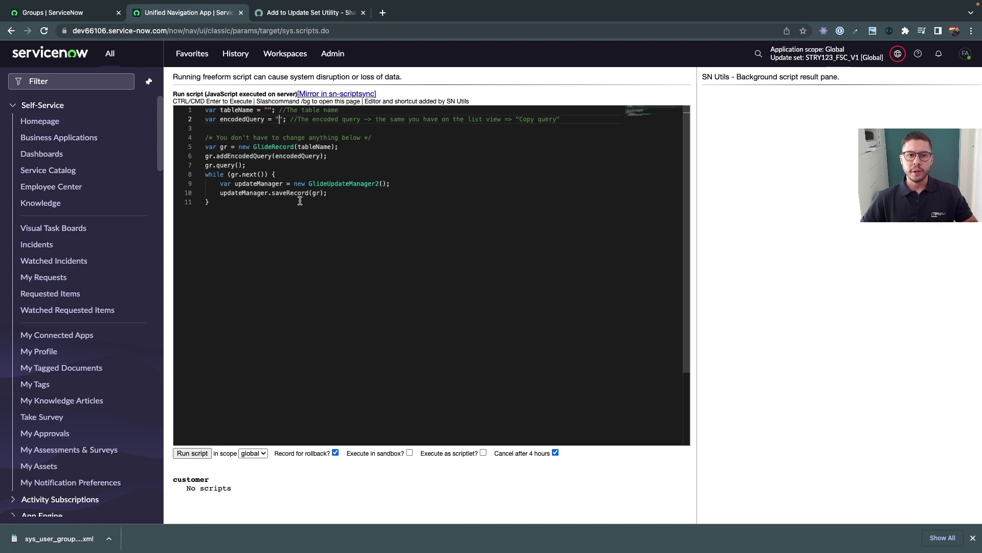
pyautogui.moveTo(352, 193); pyautogui.dragTo(164, 99)
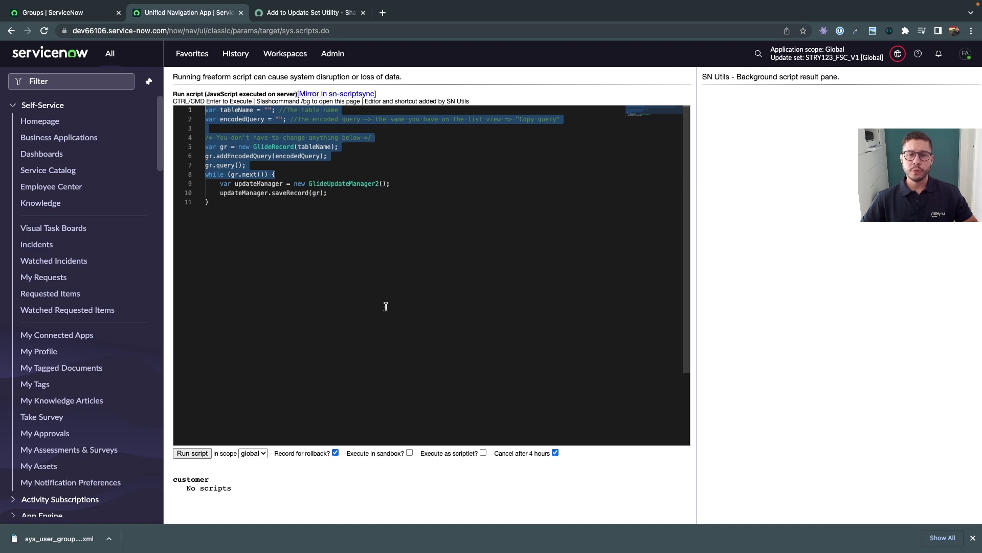
pyautogui.moveTo(308, 183); pyautogui.dragTo(380, 185)
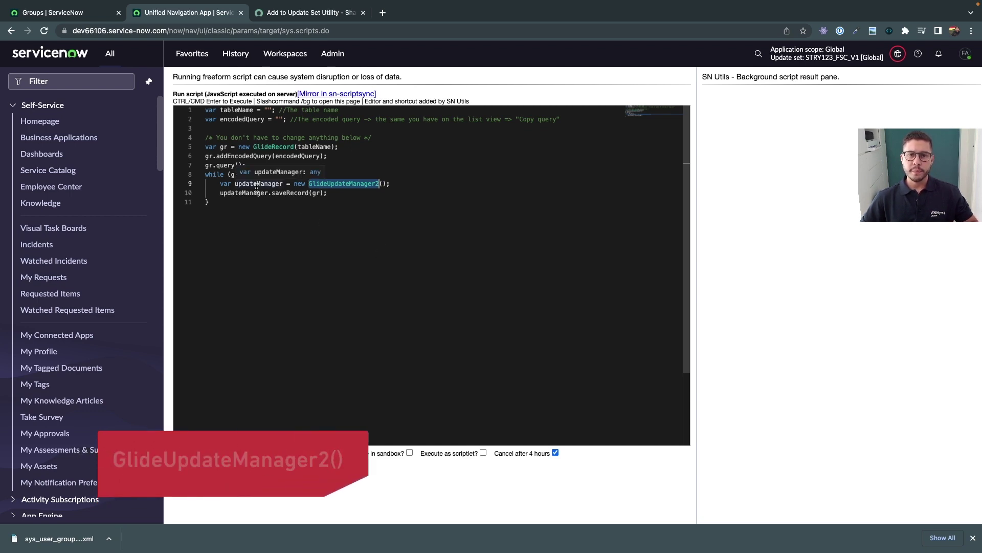
pyautogui.moveTo(220, 193); pyautogui.dragTo(347, 193)
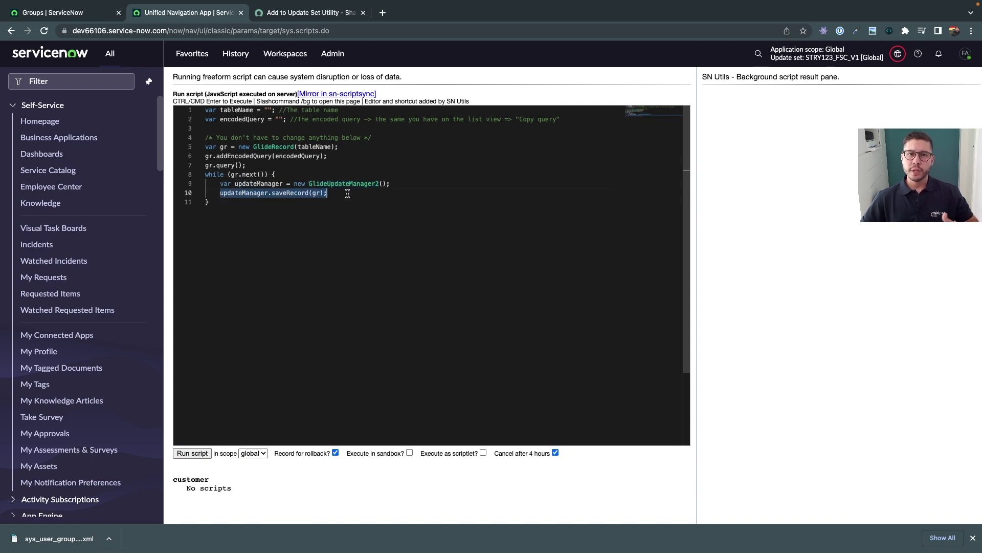
pyautogui.click(347, 194)
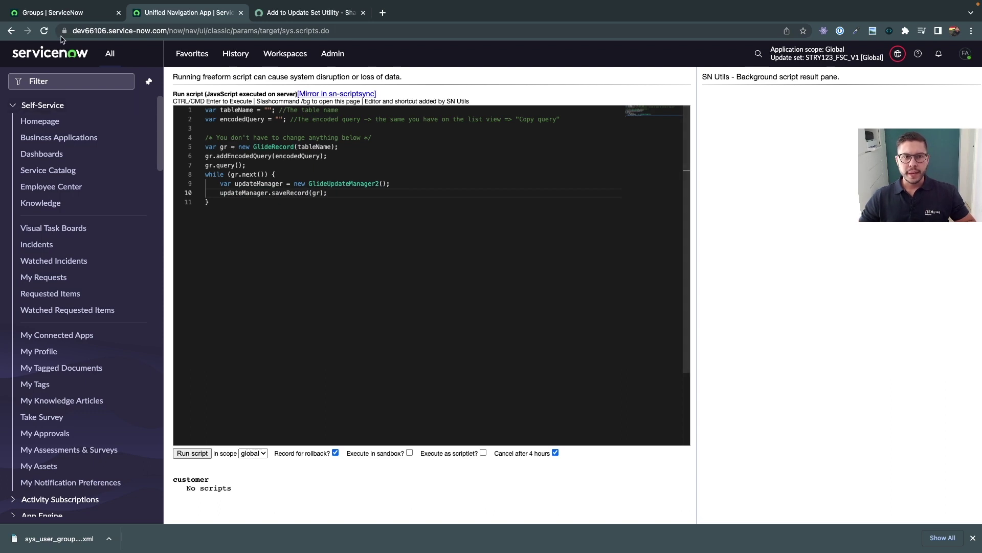
pyautogui.hotkey('ctrl', 'shift', 'Tab')
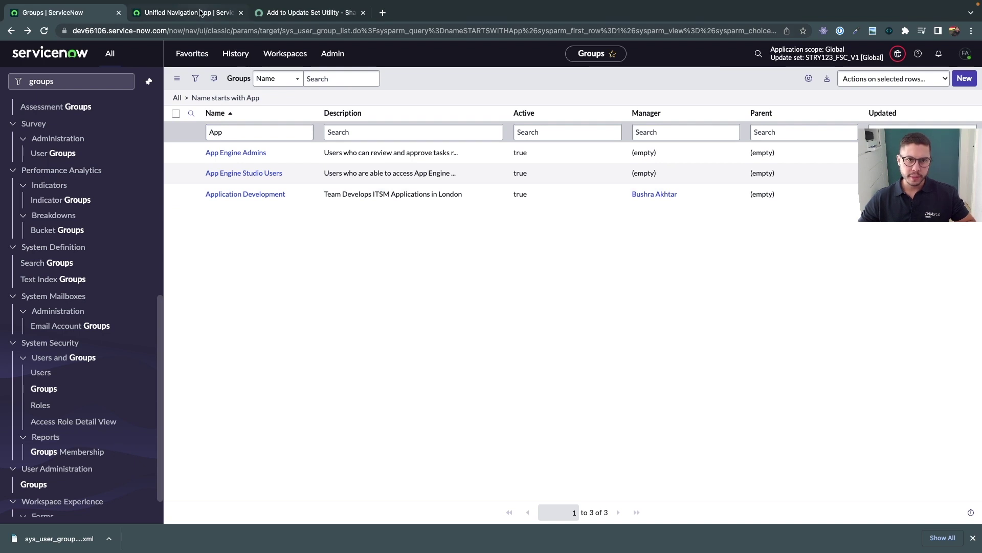
# Step: Copy the Groups list query and paste nameSTARTSWITHApp into the script's encodedQuery
pyautogui.rightClick(248, 98)
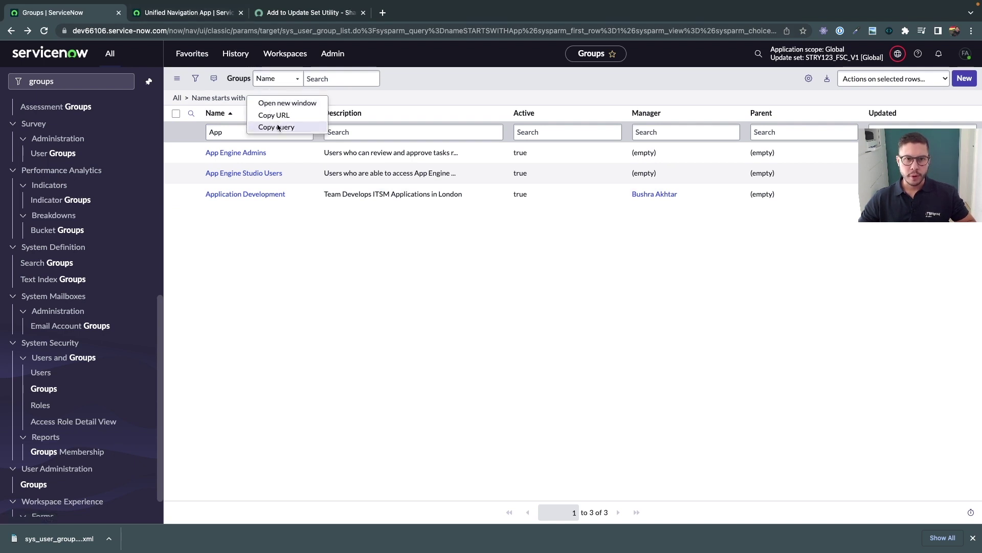
pyautogui.click(277, 127)
pyautogui.hotkey('ctrl', 'Tab')
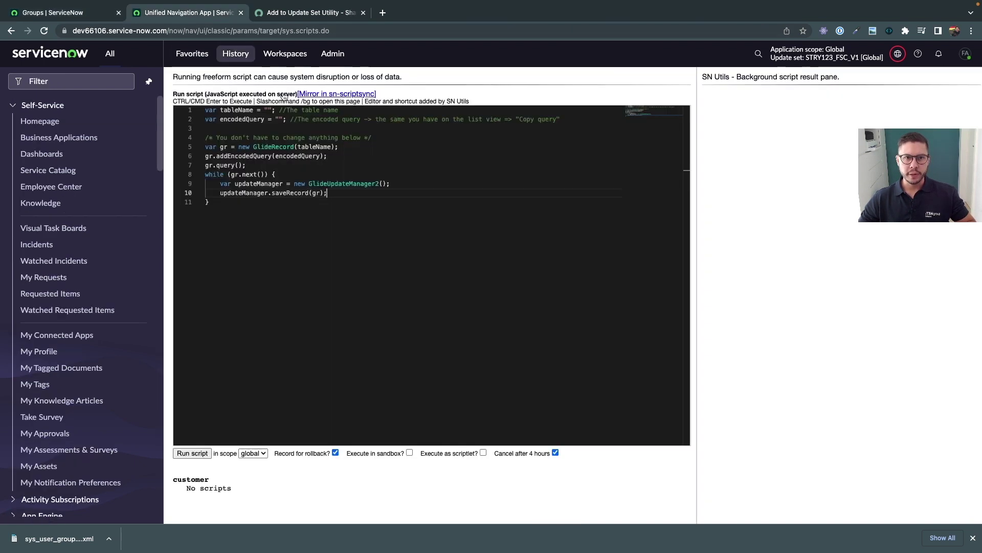
pyautogui.click(278, 119)
pyautogui.press('super+v')
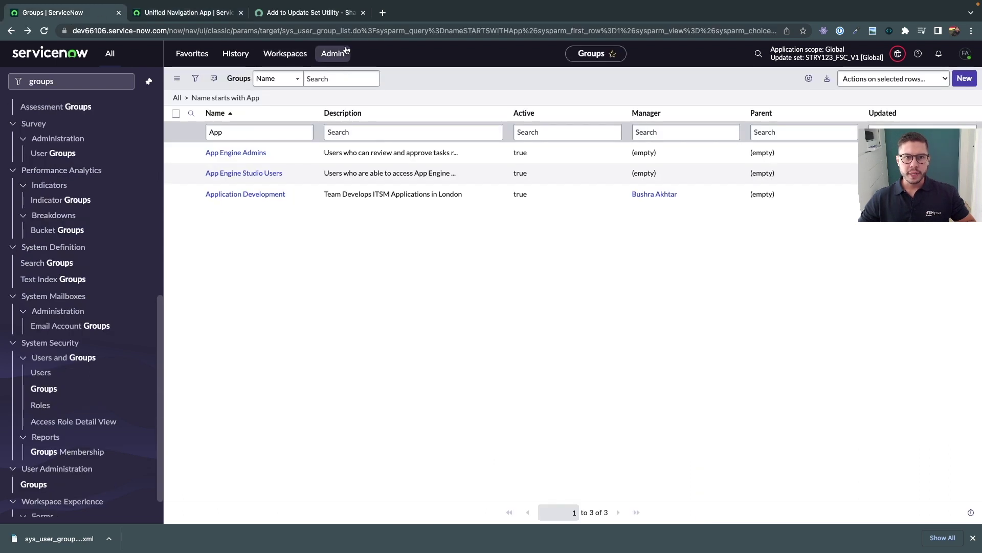
# Step: Copy sys_user_group_list from the list URL and place the cursor in the tableName value
pyautogui.doubleClick(341, 31)
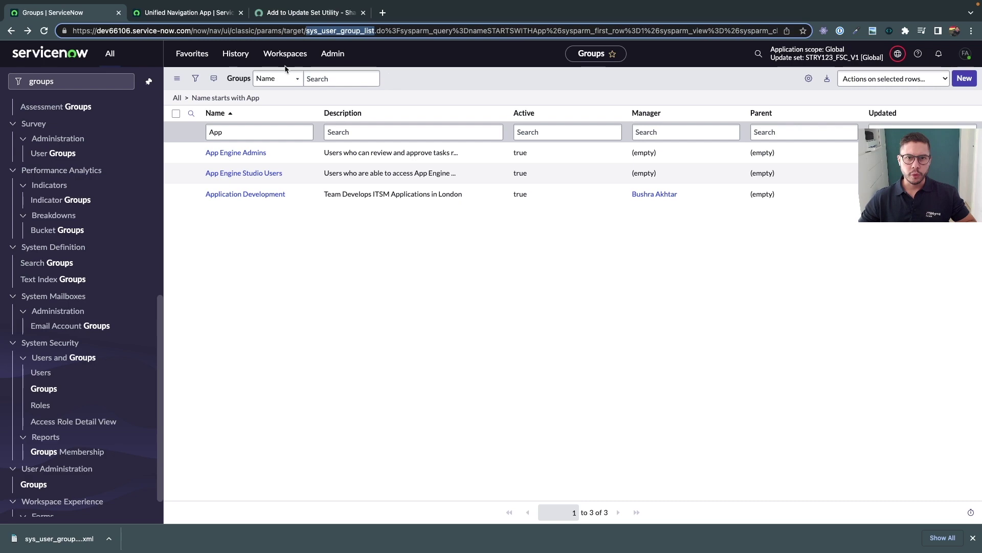
pyautogui.click(168, 12)
pyautogui.click(268, 110)
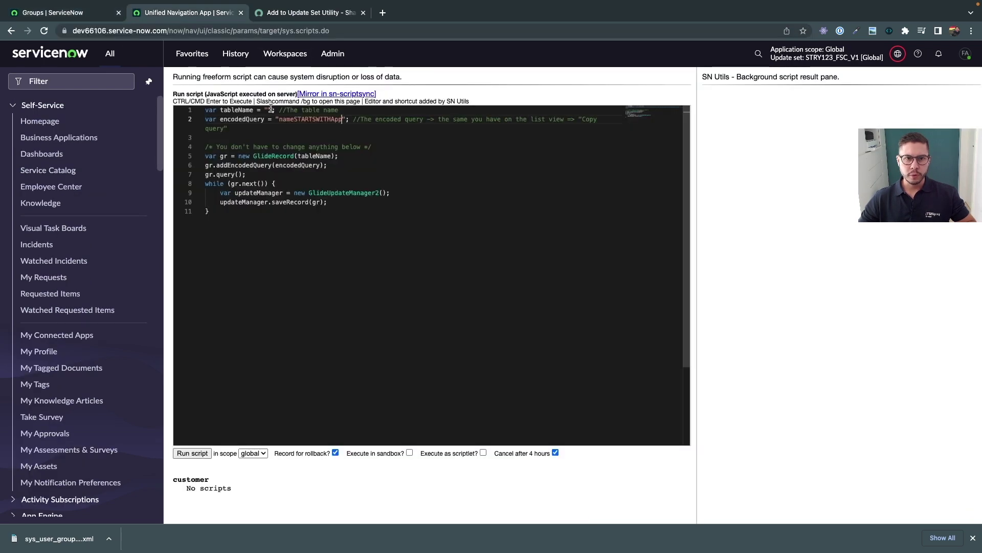
# Step: Set tableName to sys_user_group, then review update set STRY123_FSC_V1's 65 customer updates
pyautogui.hotkey('ctrl', 'v')
pyautogui.press('BackSpace')
pyautogui.press('BackSpace')
pyautogui.press('BackSpace')
pyautogui.press('BackSpace')
pyautogui.press('BackSpace')
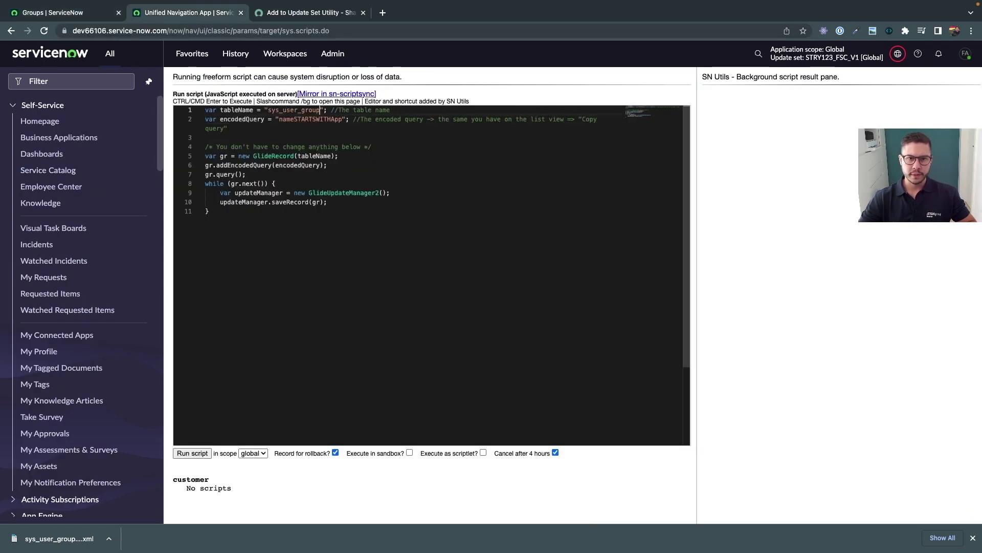
pyautogui.click(51, 12)
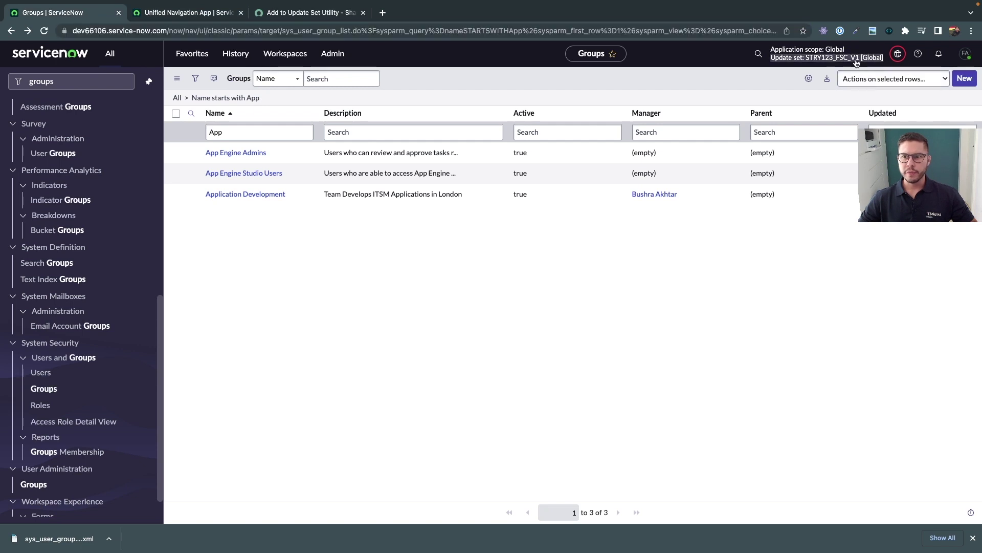
pyautogui.click(898, 54)
pyautogui.click(969, 78)
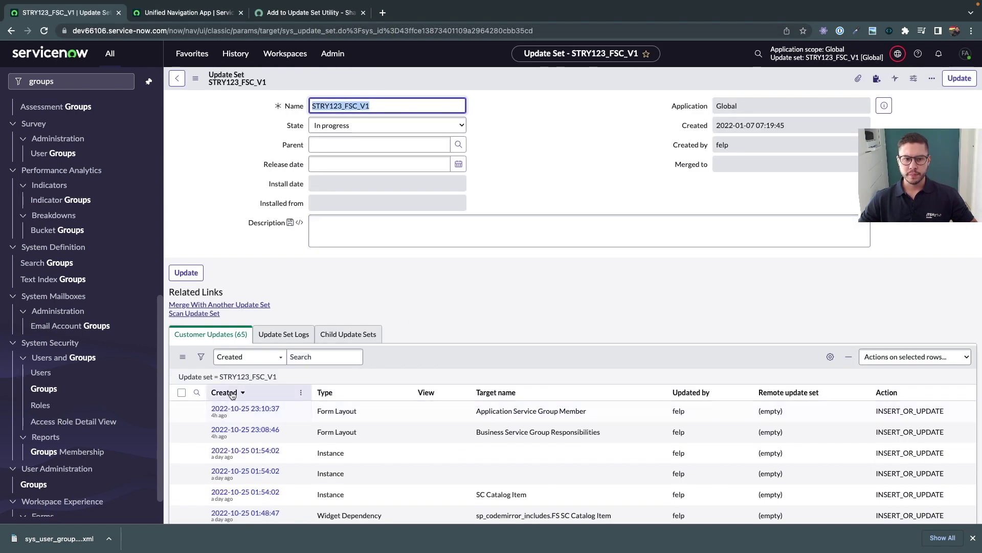
pyautogui.scroll(-2, 373, 401)
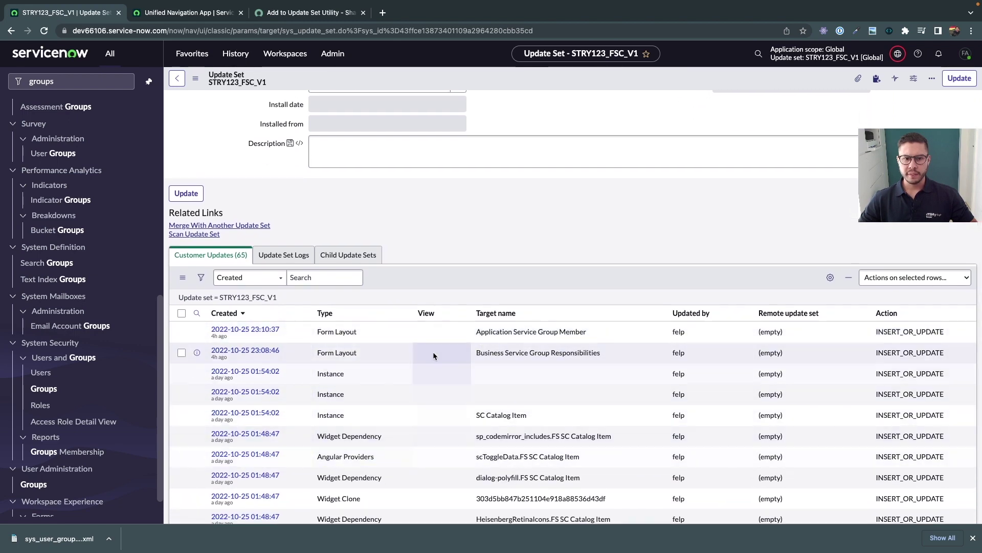
pyautogui.scroll(2, 411, 351)
pyautogui.hotkey('ctrl', 'Tab')
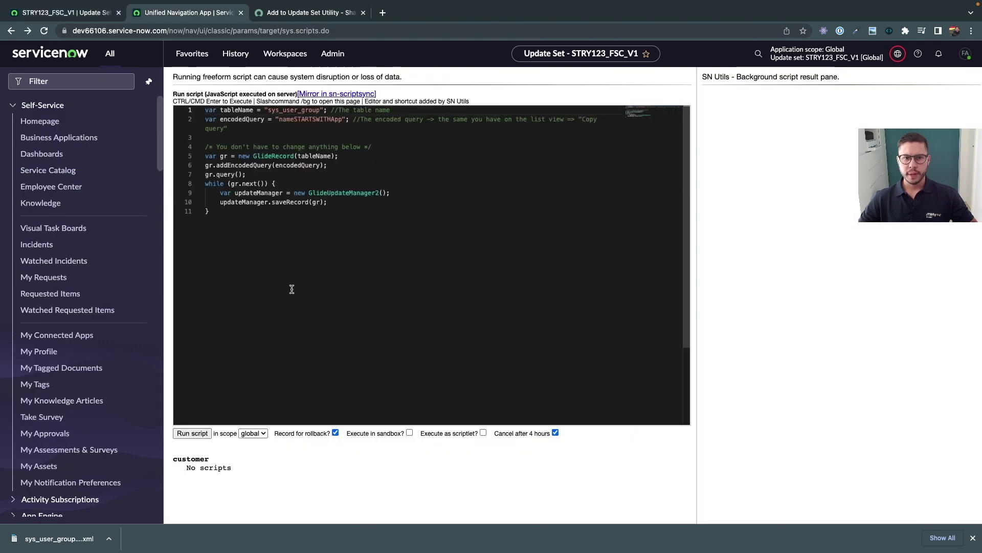
# Step: Run the script, confirming 3 sys_update_xml and 3 sys_update_version inserts, and return to STRY123_FSC_V1
pyautogui.click(197, 436)
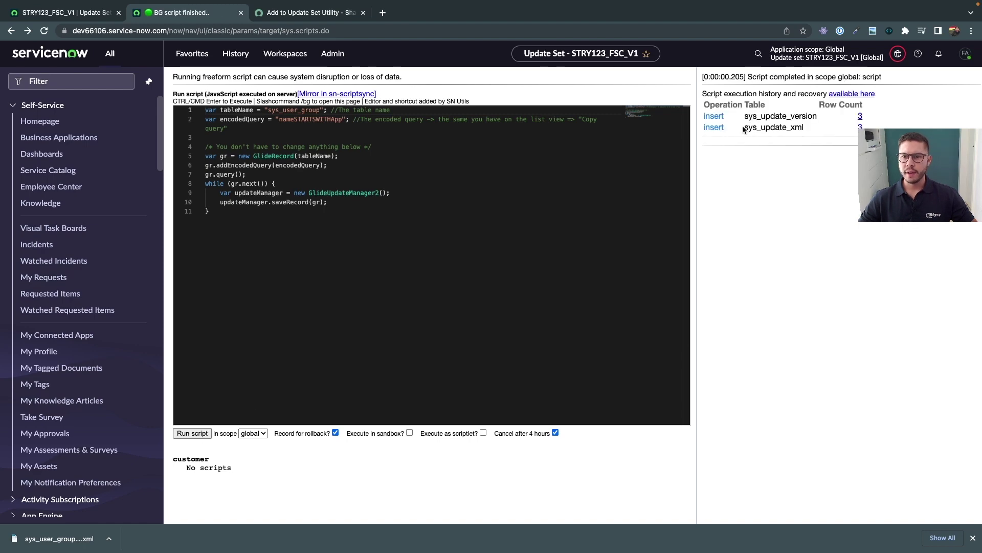
pyautogui.moveTo(744, 128); pyautogui.dragTo(805, 128)
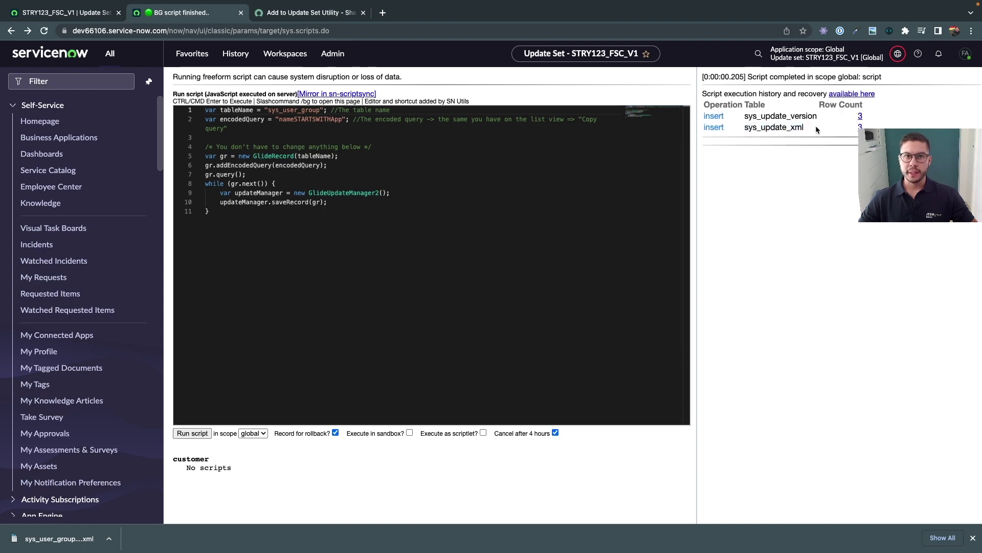
pyautogui.click(91, 15)
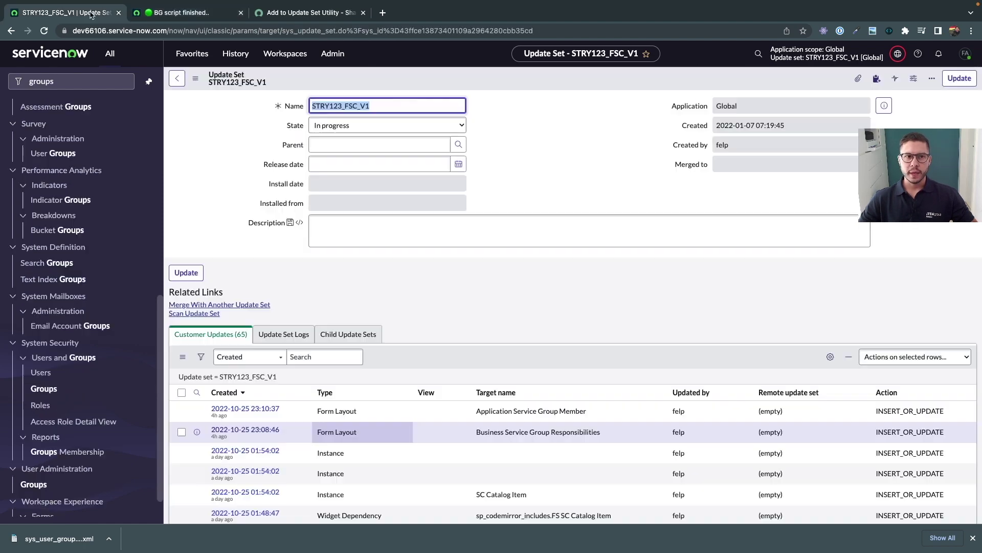
# Step: Reload STRY123_FSC_V1 and inspect the three new Group entries among its 68 customer updates
pyautogui.click(44, 31)
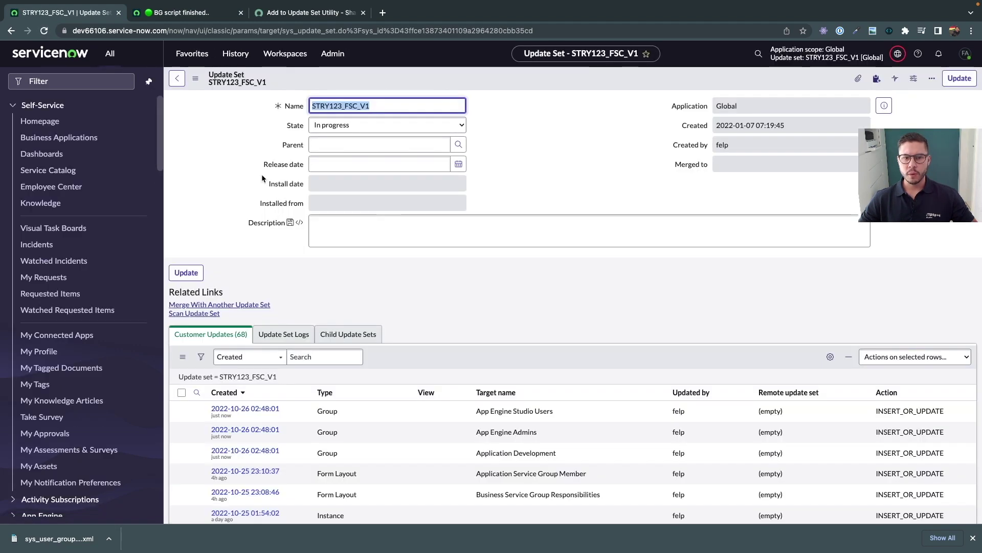
pyautogui.click(573, 452)
pyautogui.click(416, 404)
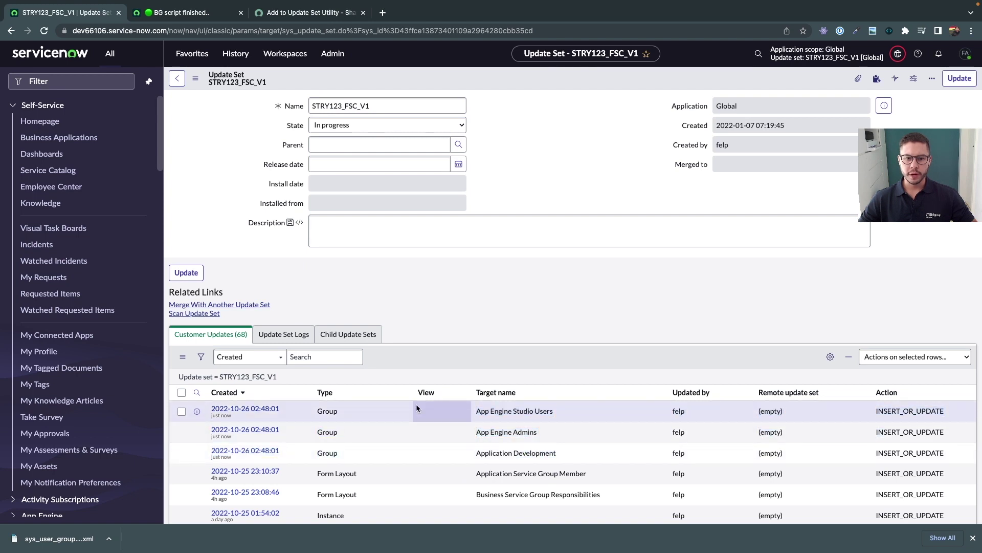
pyautogui.click(365, 413)
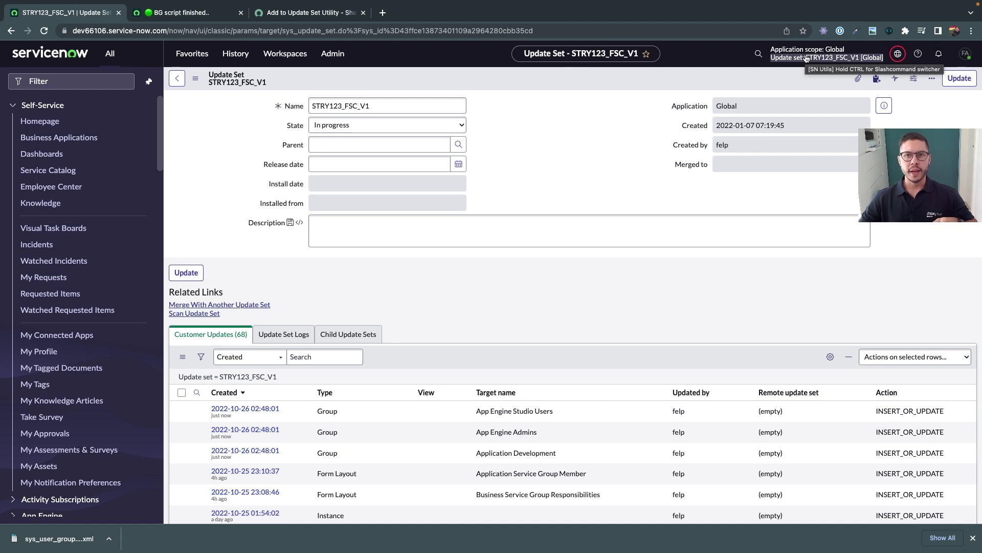
pyautogui.hotkey('ctrl', 'Tab')
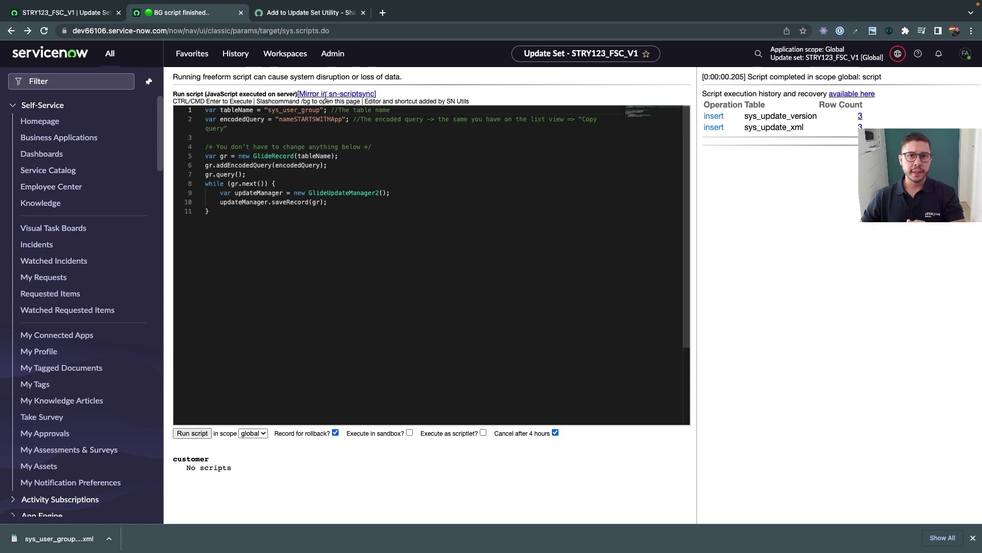
# Step: Glance at the Add to Update Set Utility, then open System Security > Groups via the 'groups' filter
pyautogui.click(313, 16)
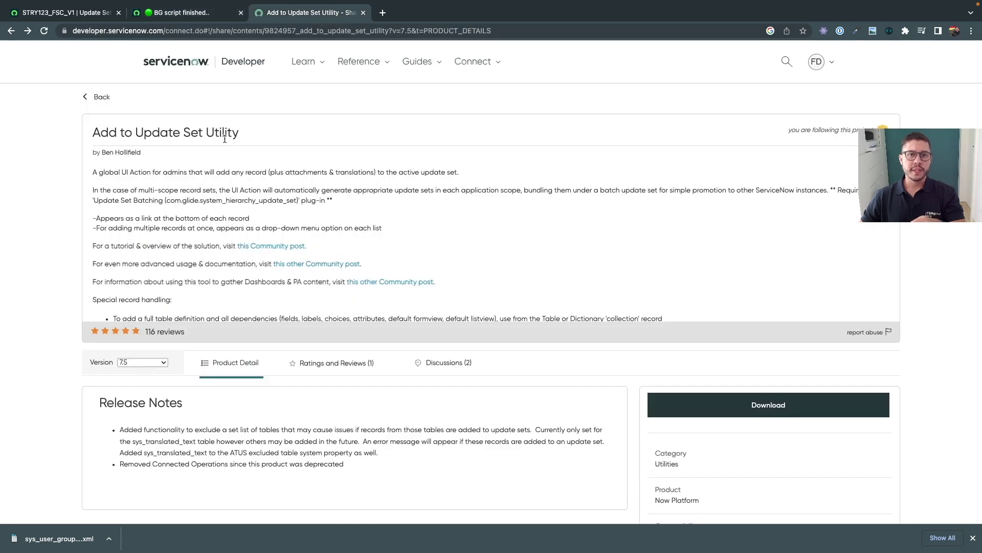
pyautogui.click(61, 12)
pyautogui.click(71, 80)
pyautogui.write('groups')
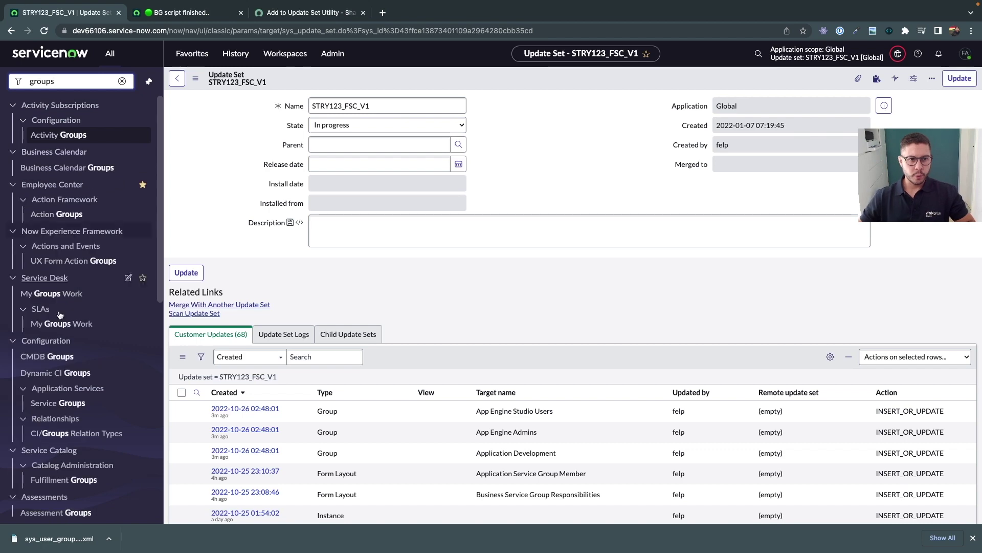
pyautogui.scroll(-5, 71, 355)
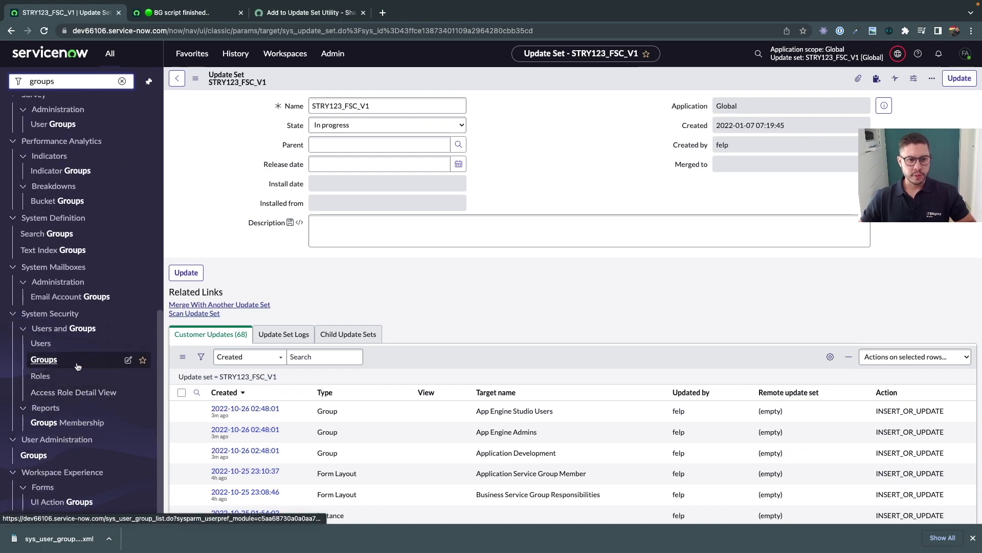
pyautogui.click(71, 355)
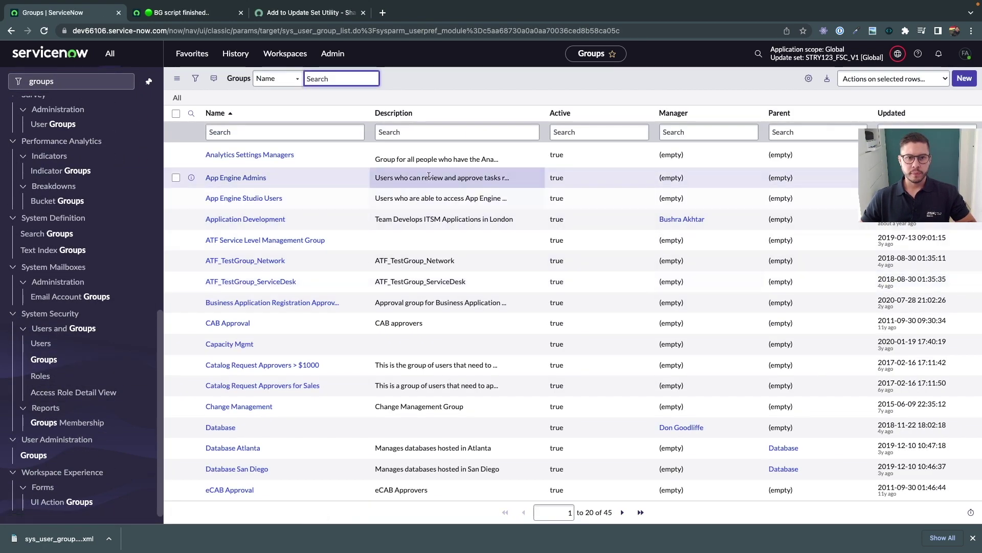
# Step: Filter group names to 'app' and select the three matching groups
pyautogui.click(272, 132)
pyautogui.write('app')
pyautogui.press('Return')
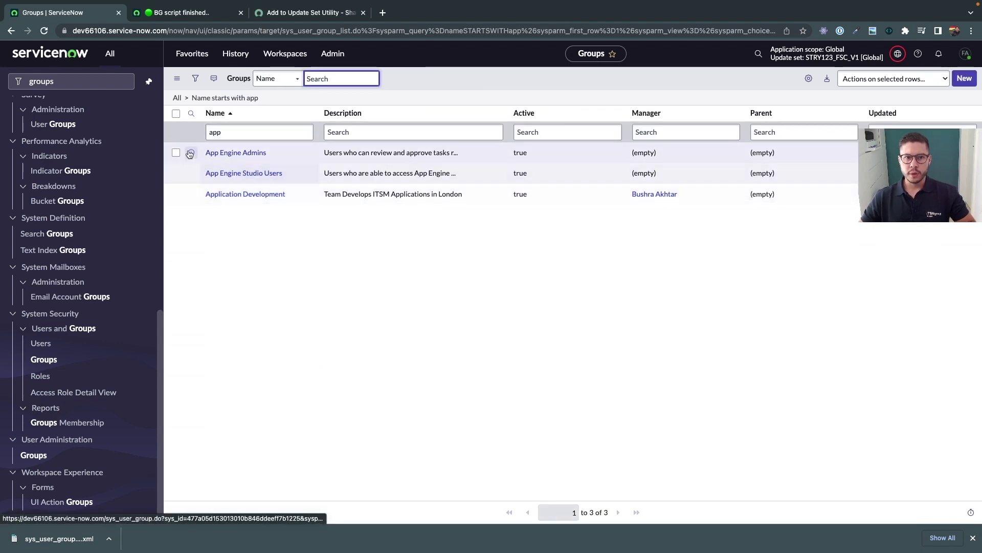
pyautogui.click(176, 113)
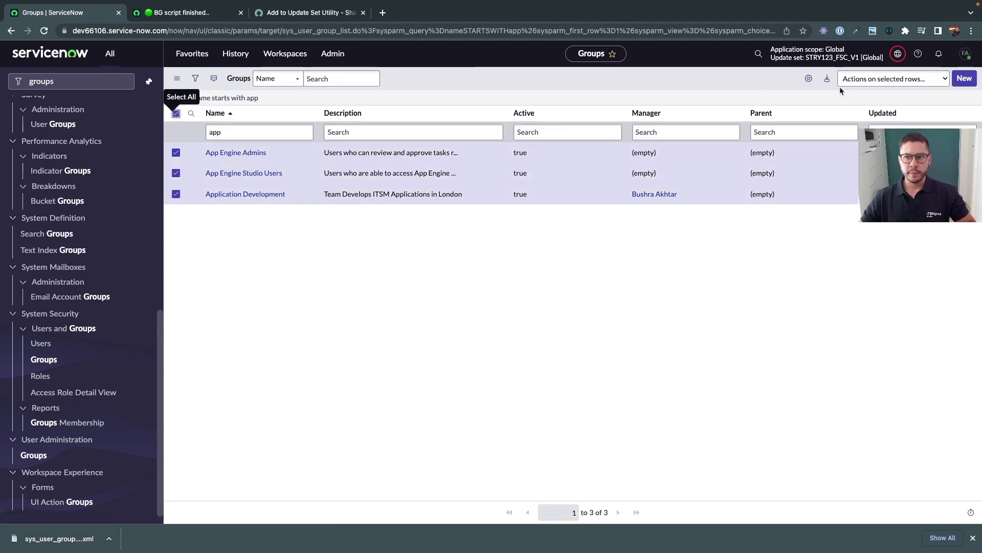
# Step: Review the bulk actions for the three selected app groups without running any, then return to the background script
pyautogui.click(877, 80)
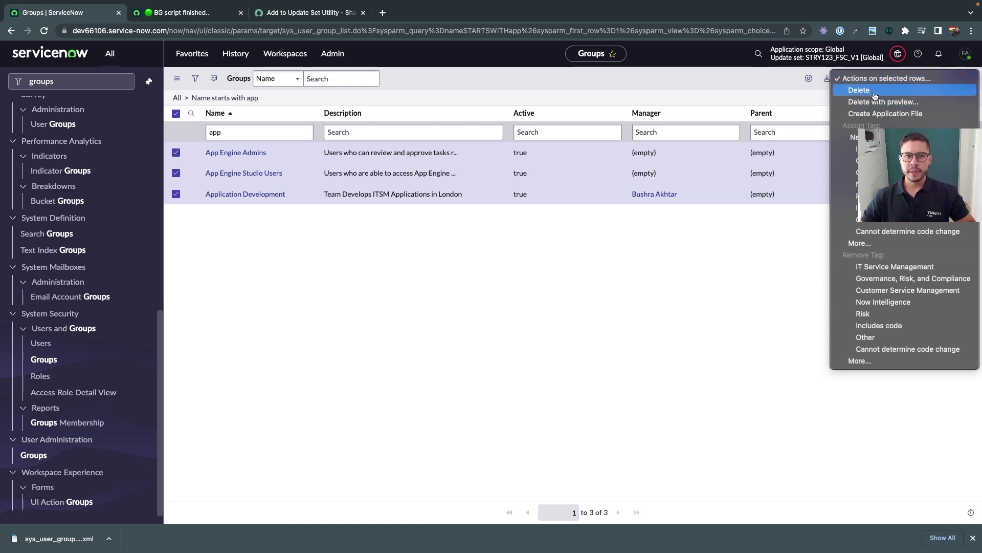
pyautogui.click(395, 285)
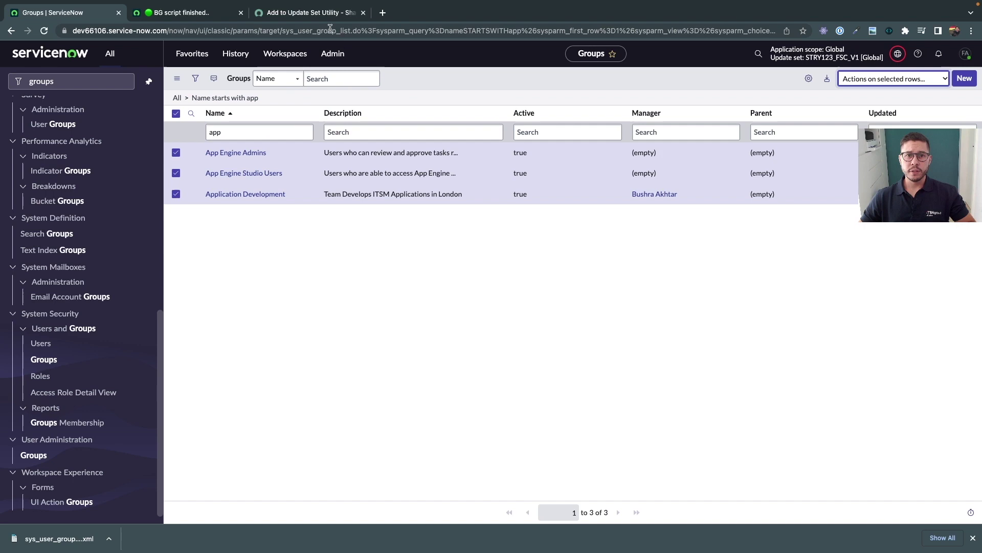
pyautogui.click(194, 16)
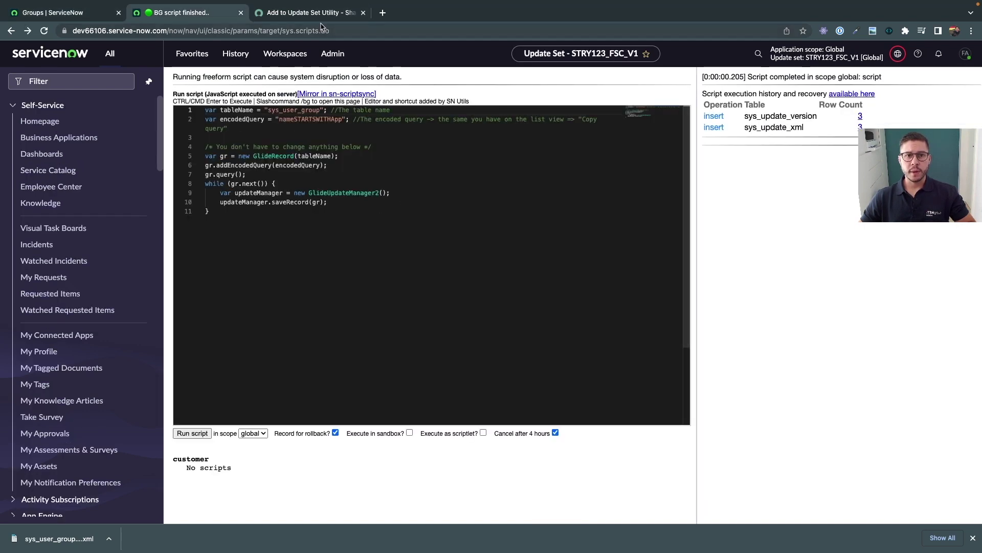
# Step: Check the groups list and background script, ending on the Add to Update Set Utility version 7.5 page
pyautogui.click(307, 12)
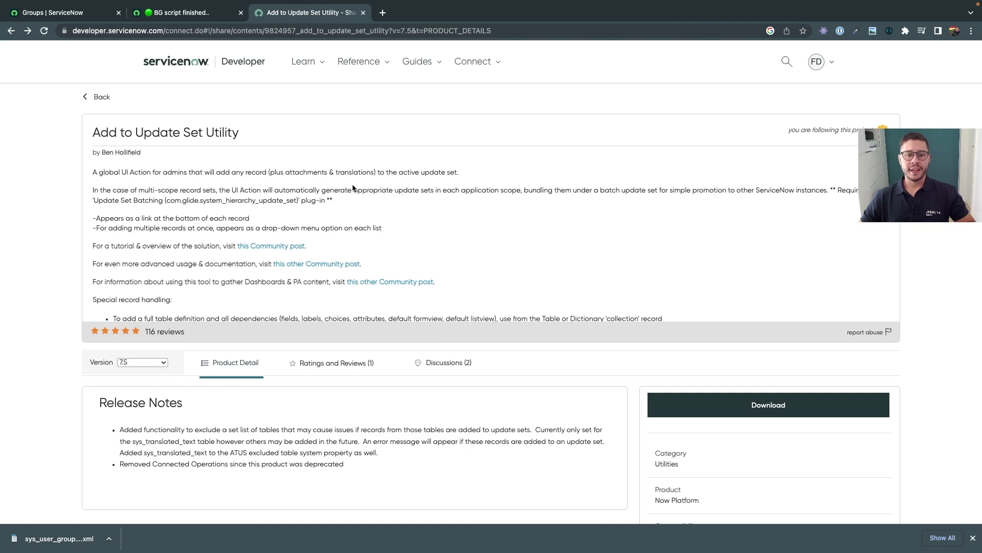
pyautogui.click(80, 18)
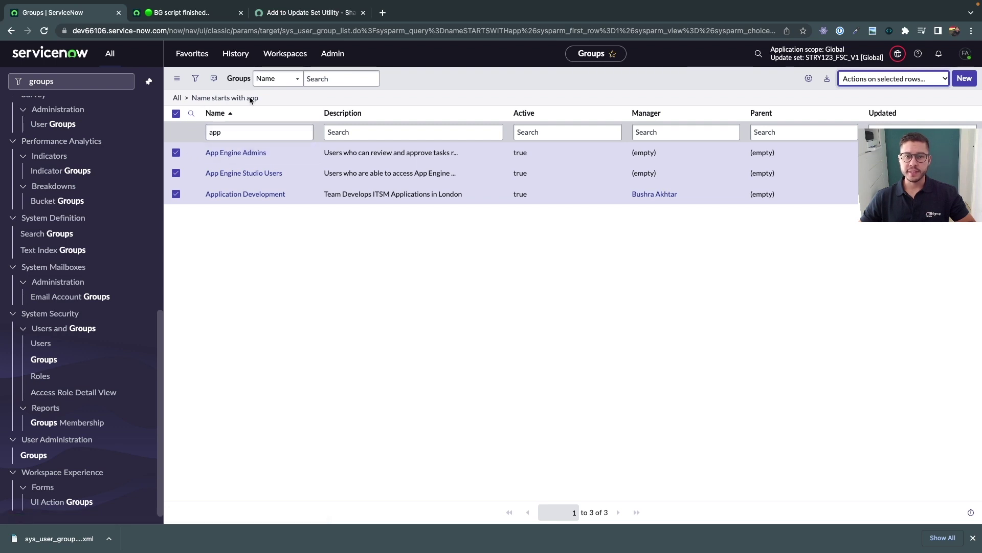
pyautogui.click(194, 12)
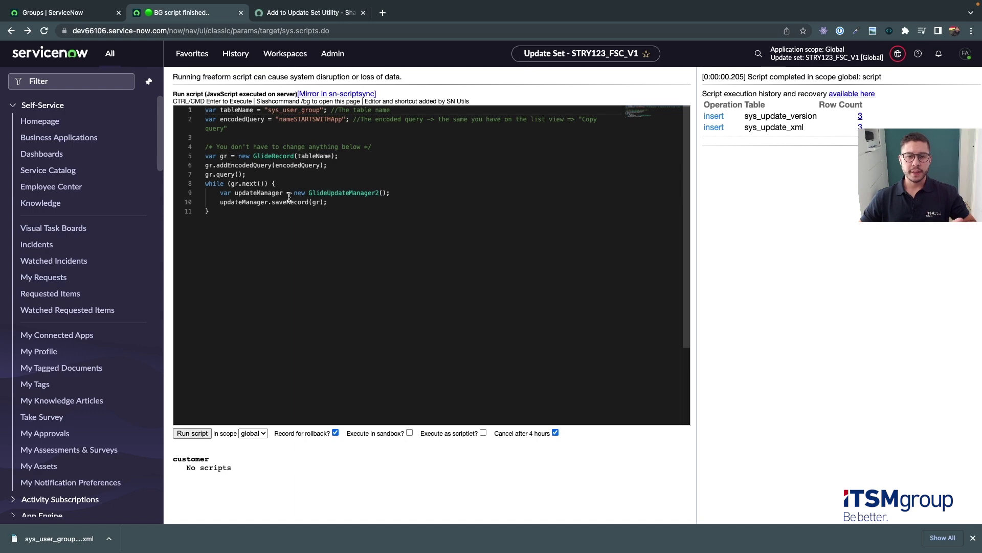
pyautogui.click(305, 13)
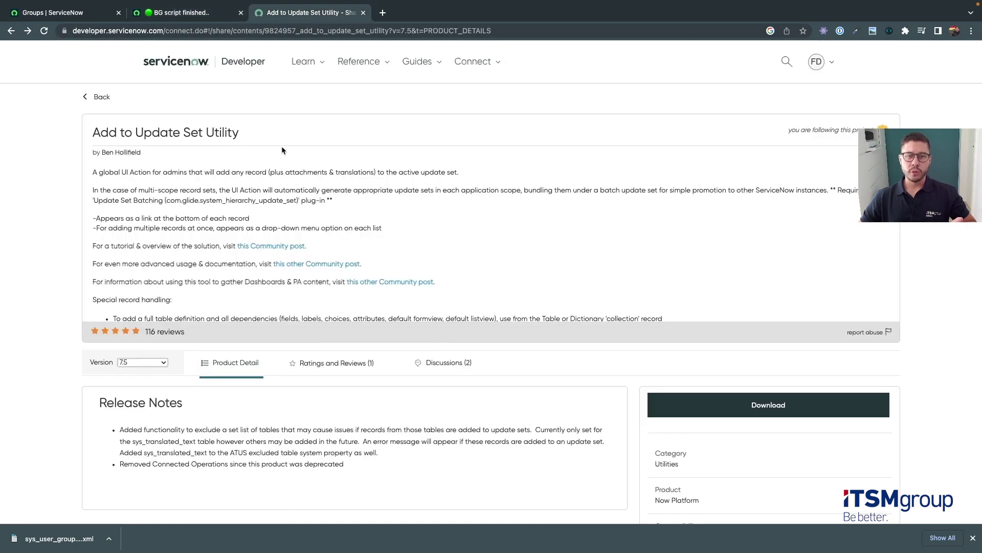